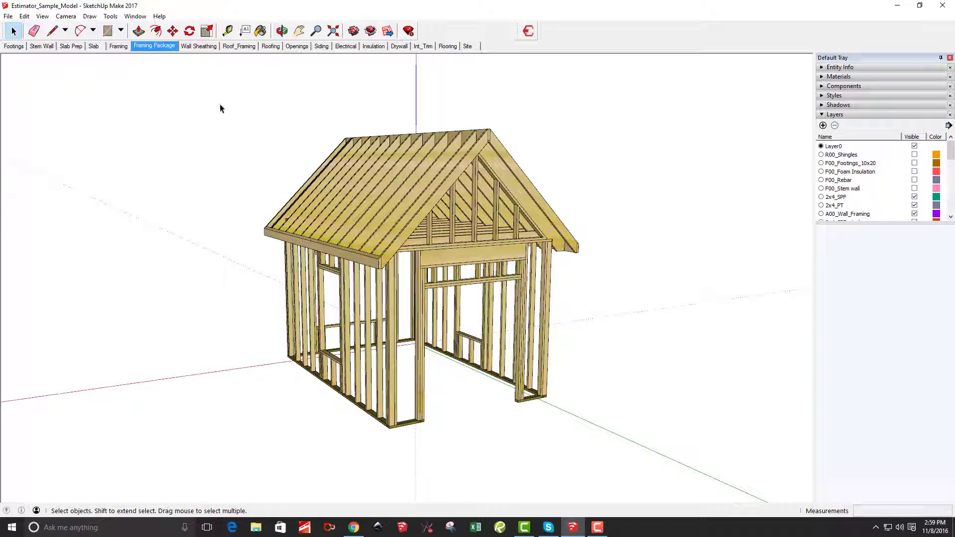
- Select all the shed framing and generate the Estimator HTML cost report
left_click_drag(221, 108, 617, 440)
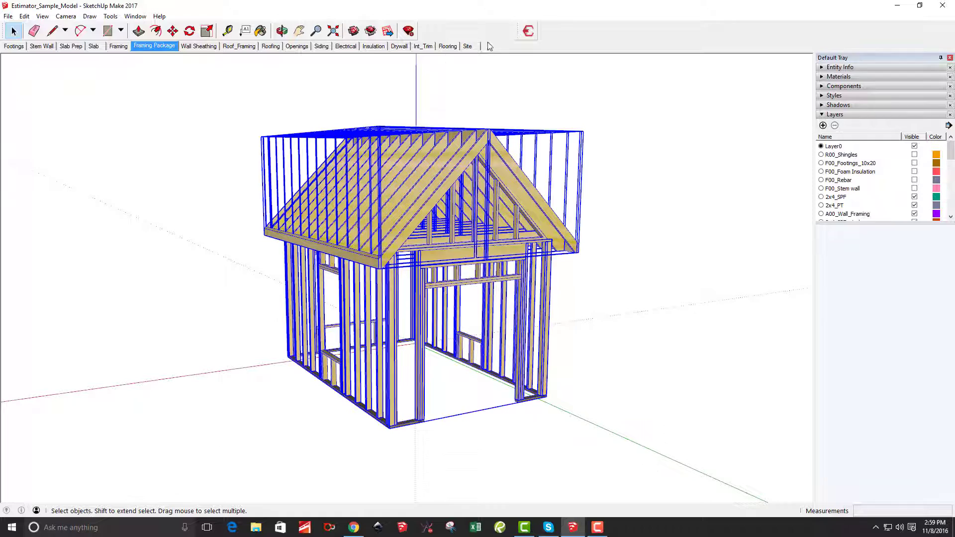
left_click(528, 30)
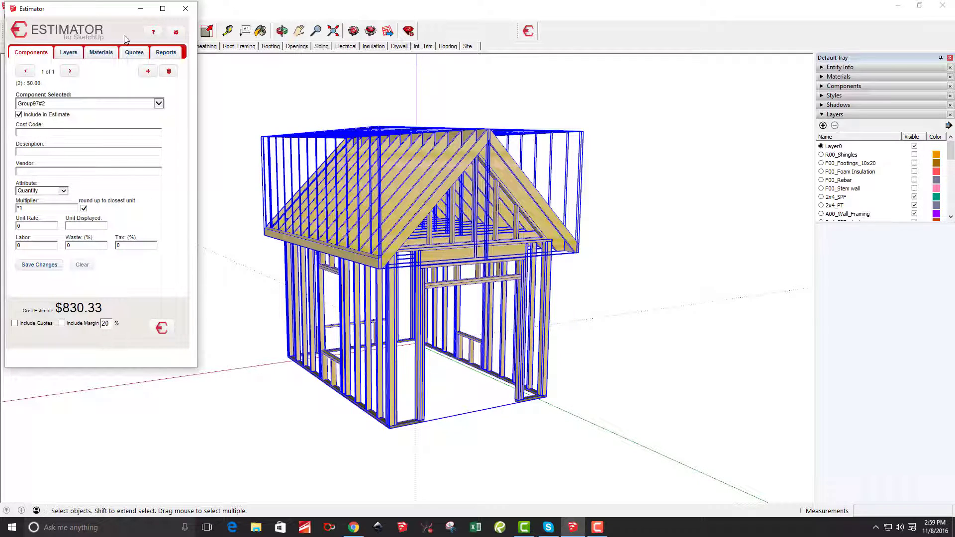
left_click(167, 53)
left_click(44, 262)
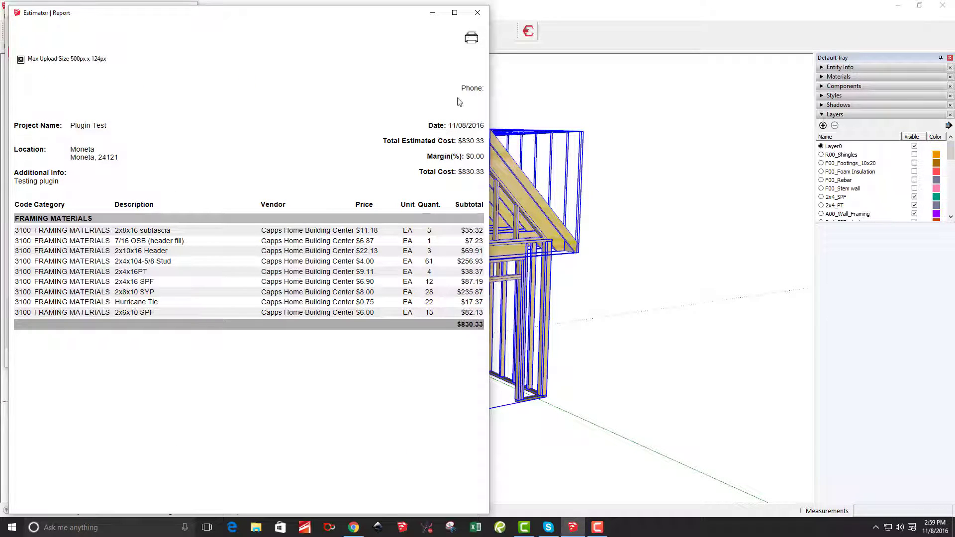
left_click(477, 15)
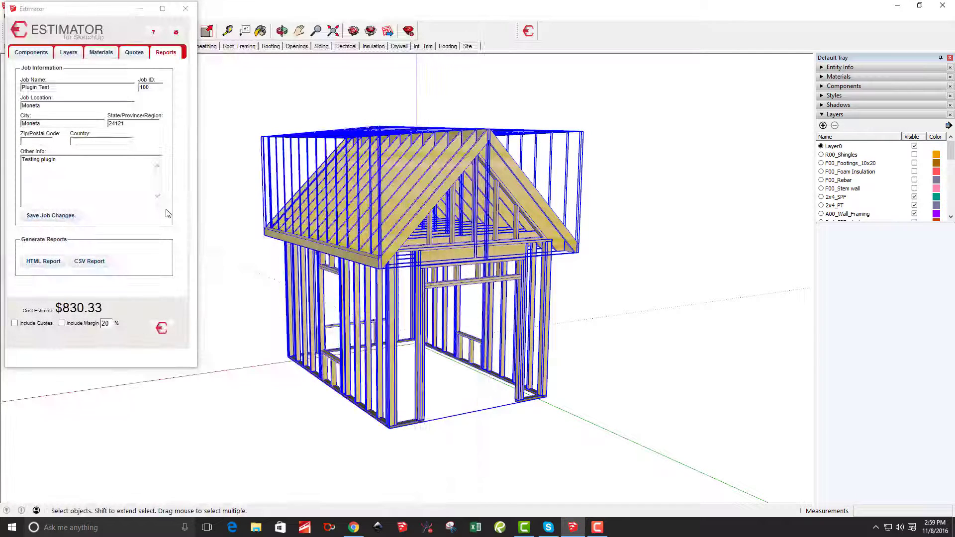
- Generate the CSV cost report, saving it over the existing Estimator_Report.csv
left_click(90, 262)
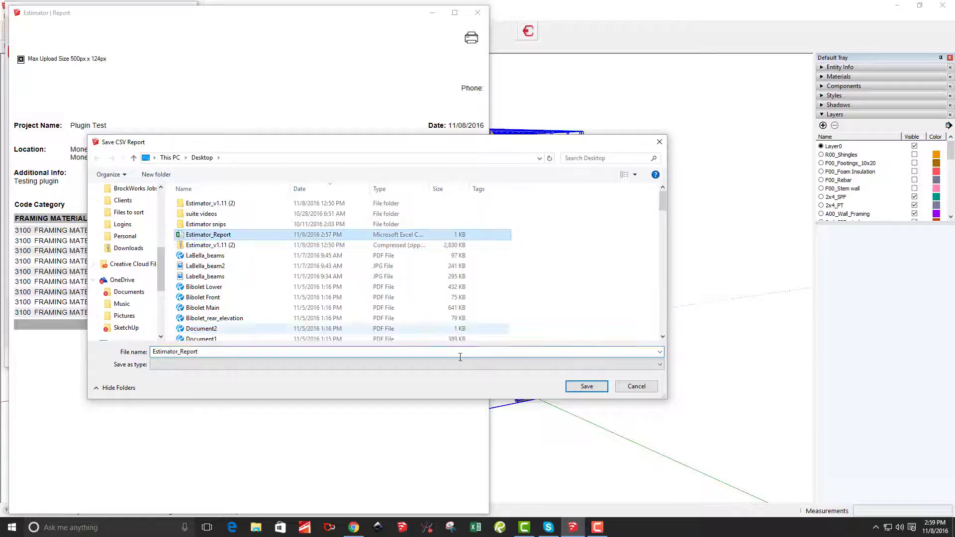
left_click(586, 387)
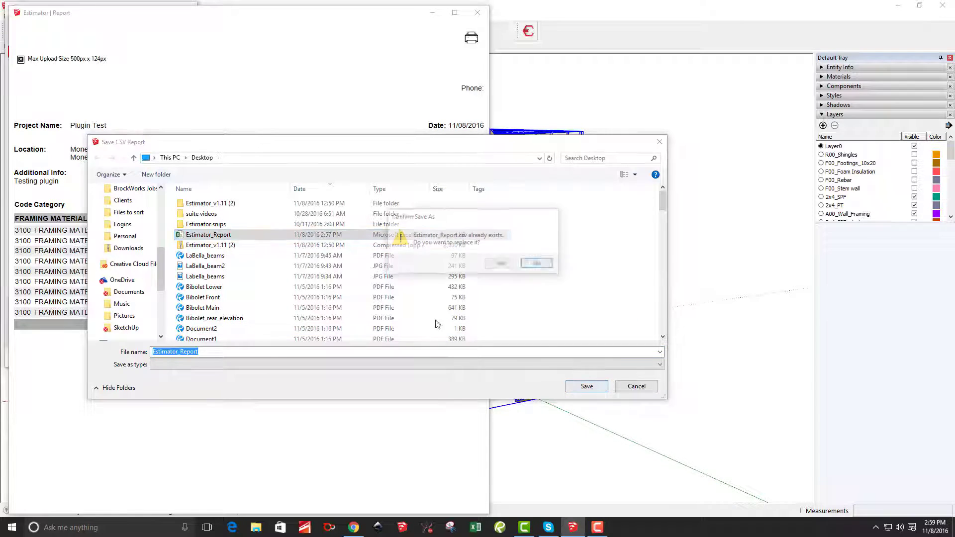
left_click(499, 265)
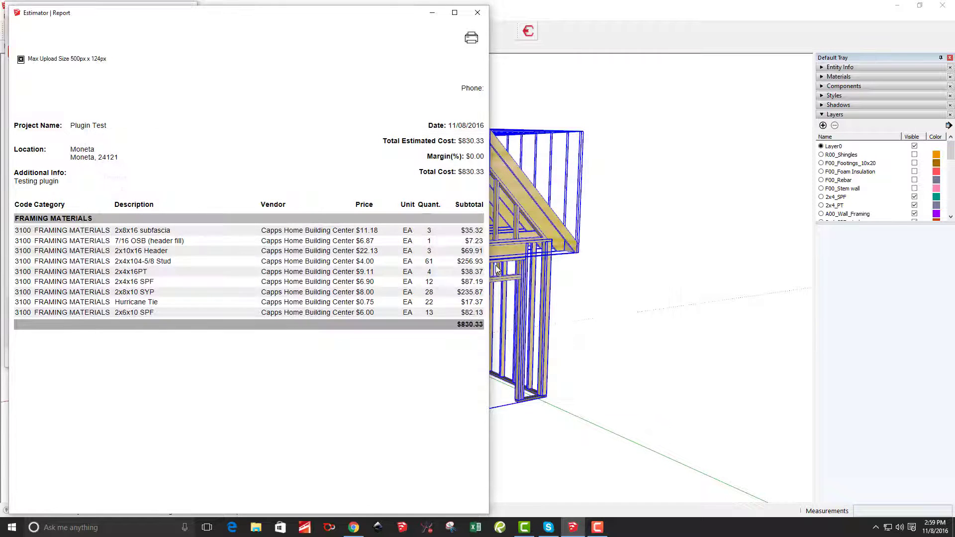
- Close the report and Estimator windows and send the shed model to LayOut
left_click(478, 13)
left_click(186, 9)
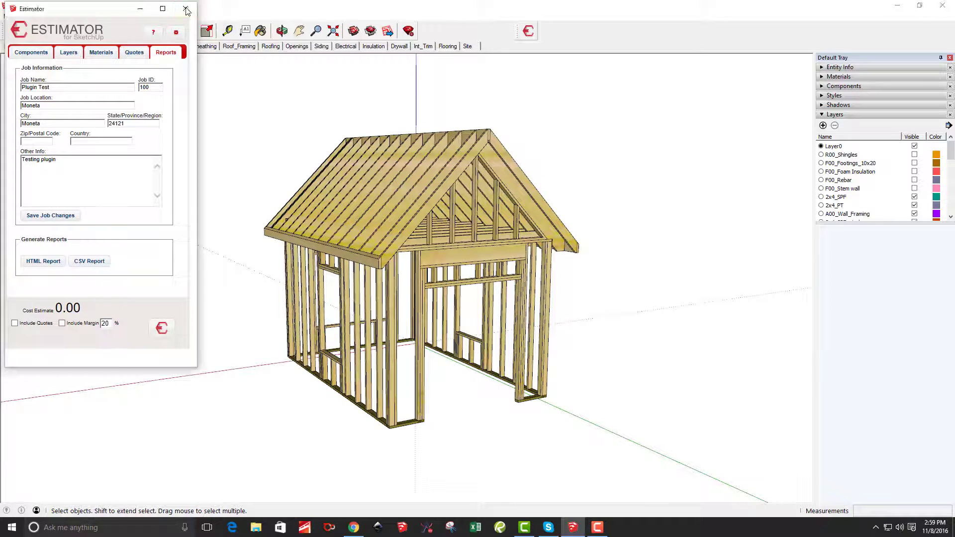
left_click(8, 16)
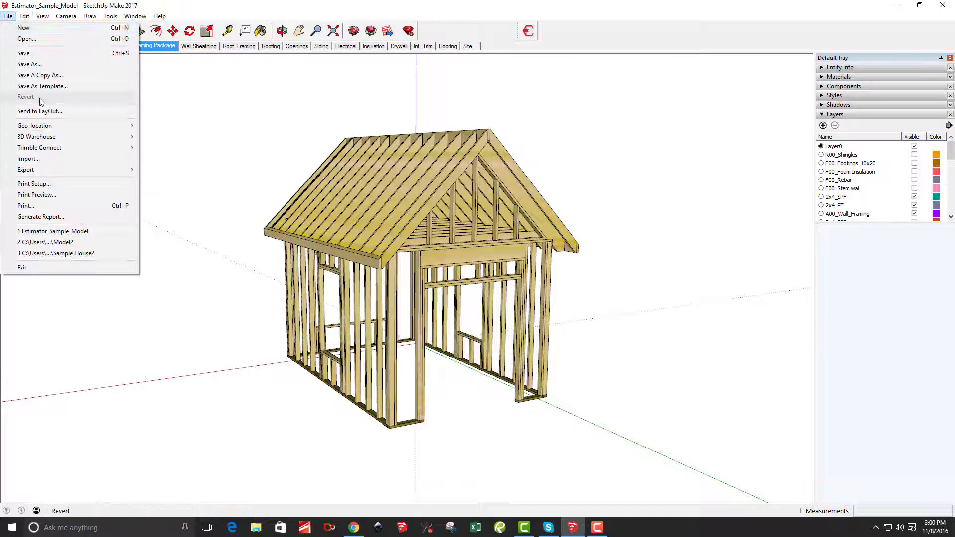
left_click(47, 111)
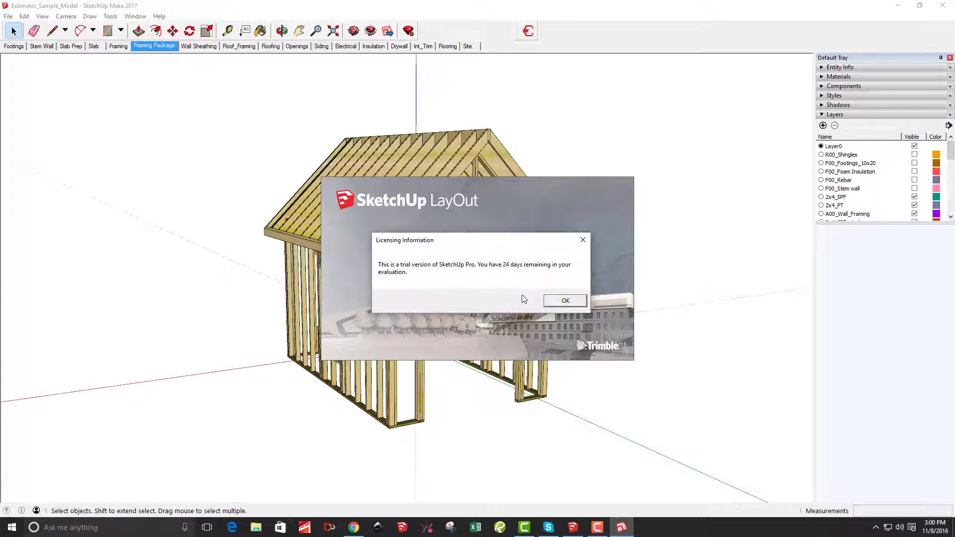
- Dismiss the licensing notice and create a new document from the Letter Portrait template
left_click(552, 301)
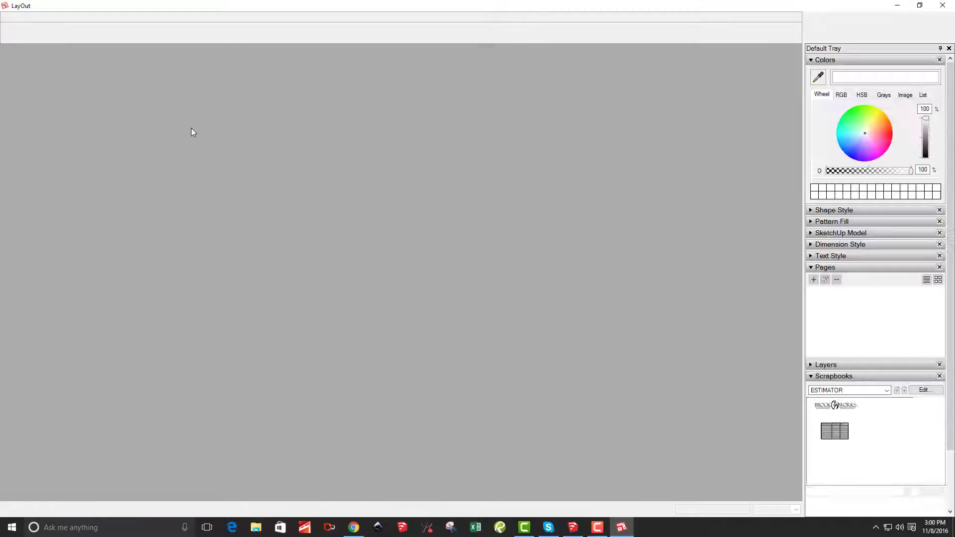
scroll(355, 61, "down", 6)
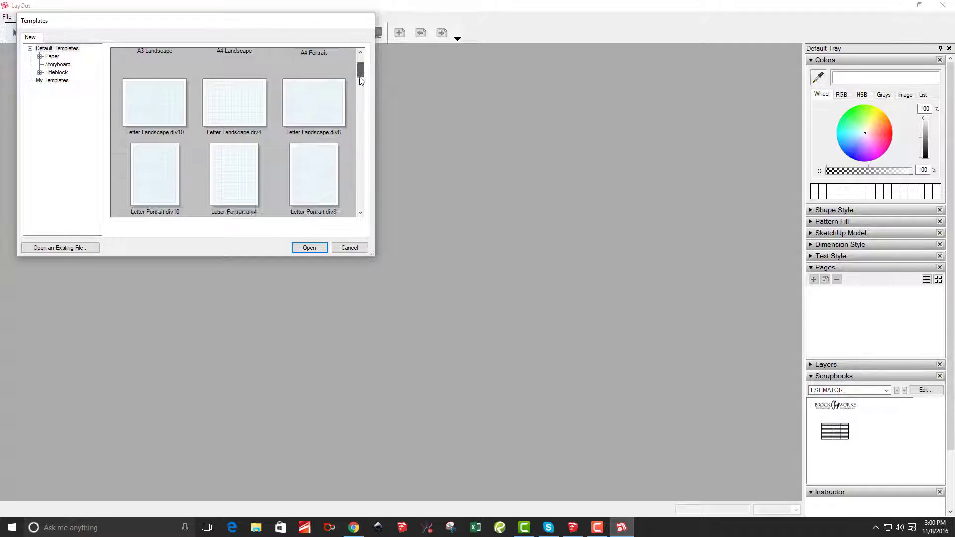
left_click(322, 96)
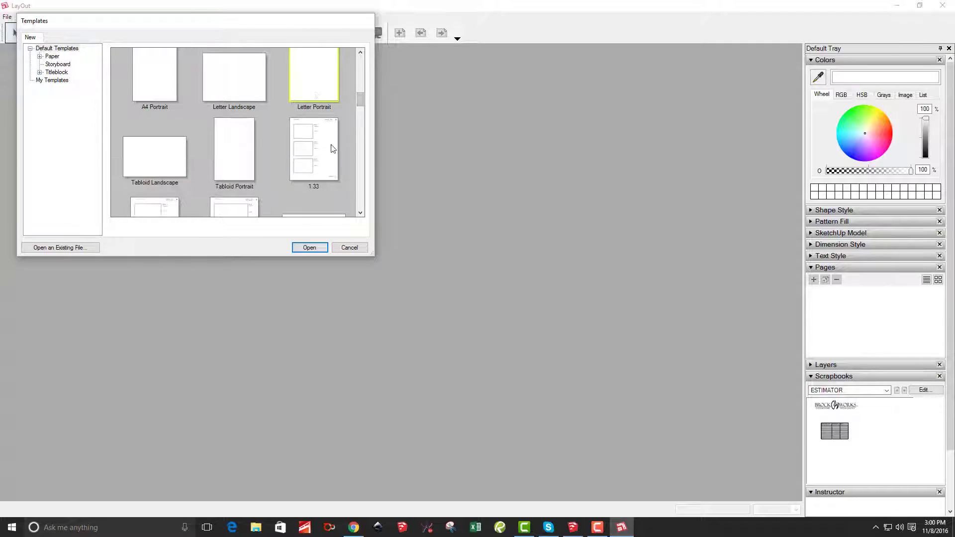
left_click(310, 247)
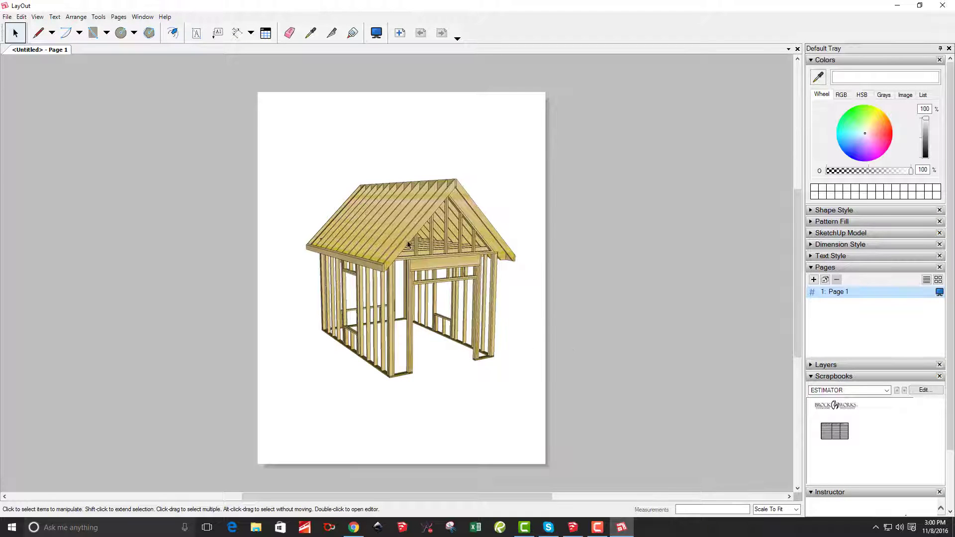
- Move the shed model viewport down toward the lower half of Page 1
left_click(408, 244)
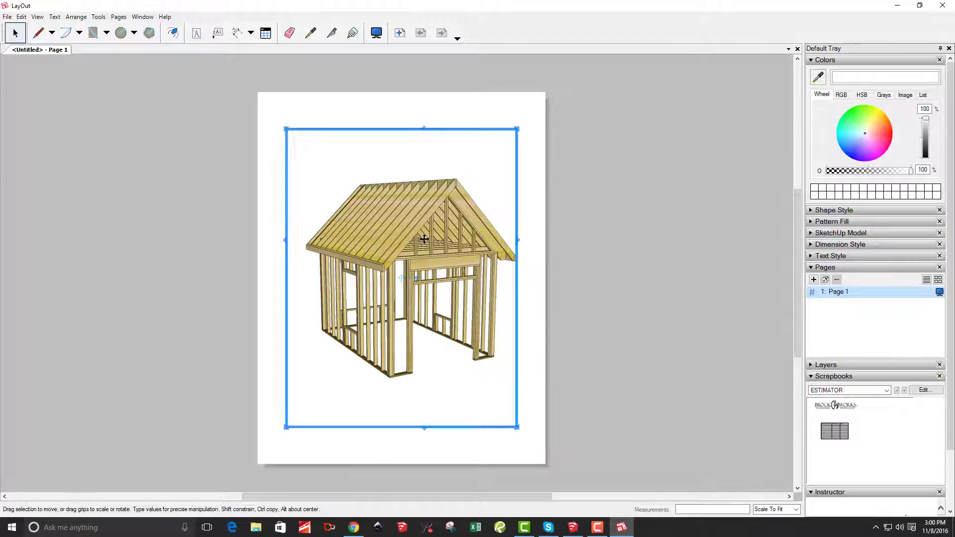
left_click_drag(414, 251, 407, 306)
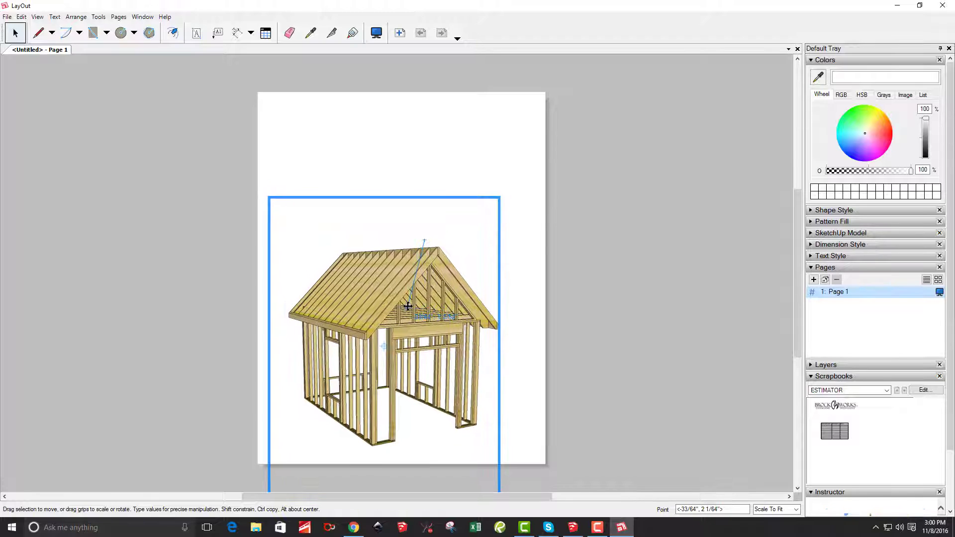
left_click(586, 295)
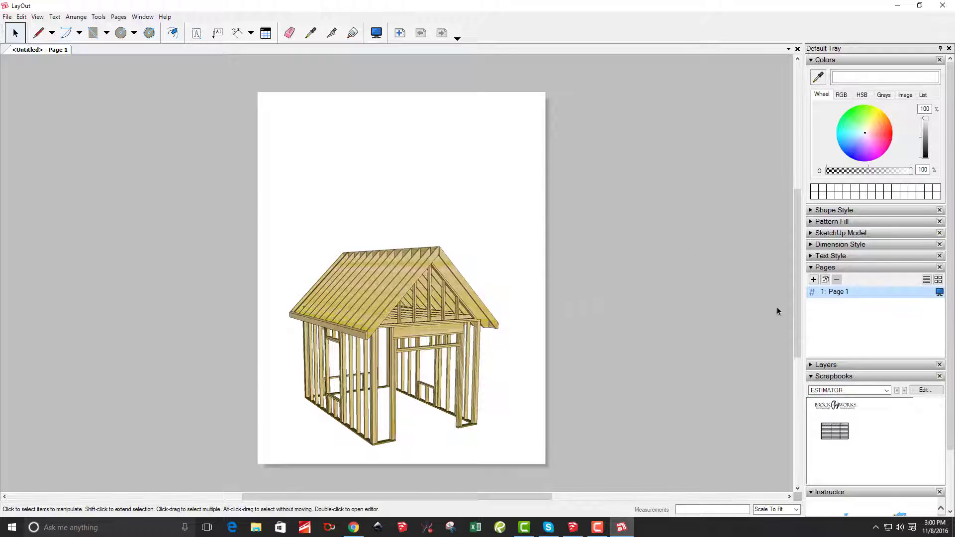
- Insert the Estimator_Report CSV onto the page as a table
left_click(7, 17)
left_click(29, 161)
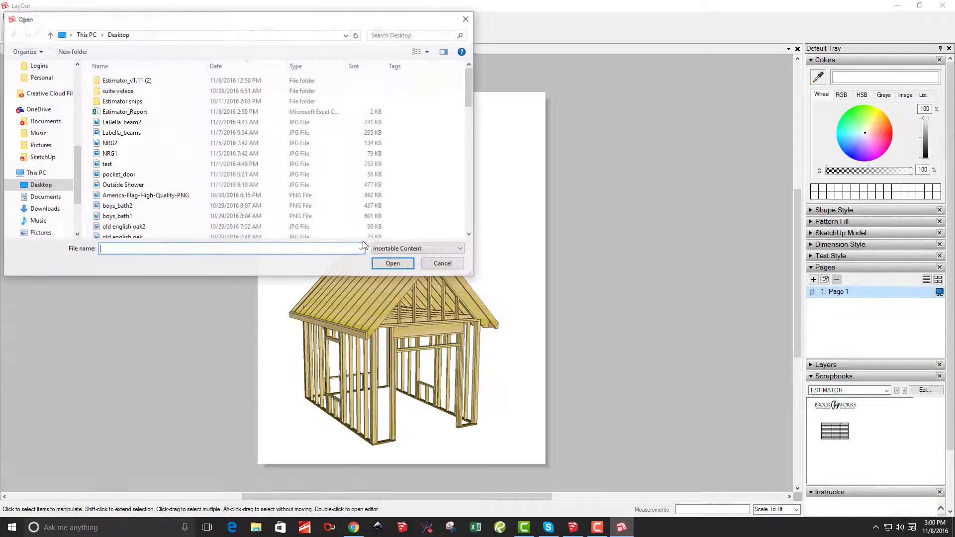
left_click(106, 114)
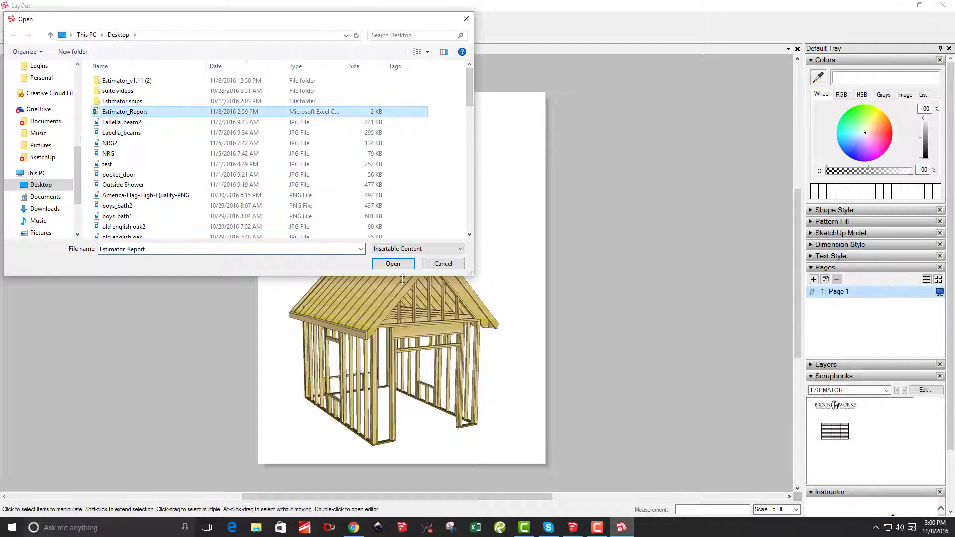
left_click(394, 264)
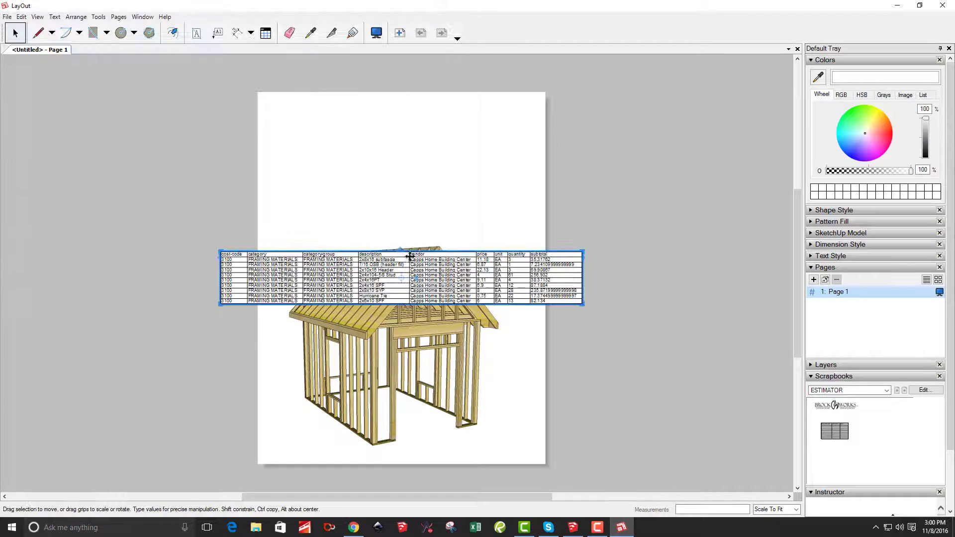
- Move the table above the shed model and open it in Excel with the Table Editor
left_click_drag(409, 266, 419, 172)
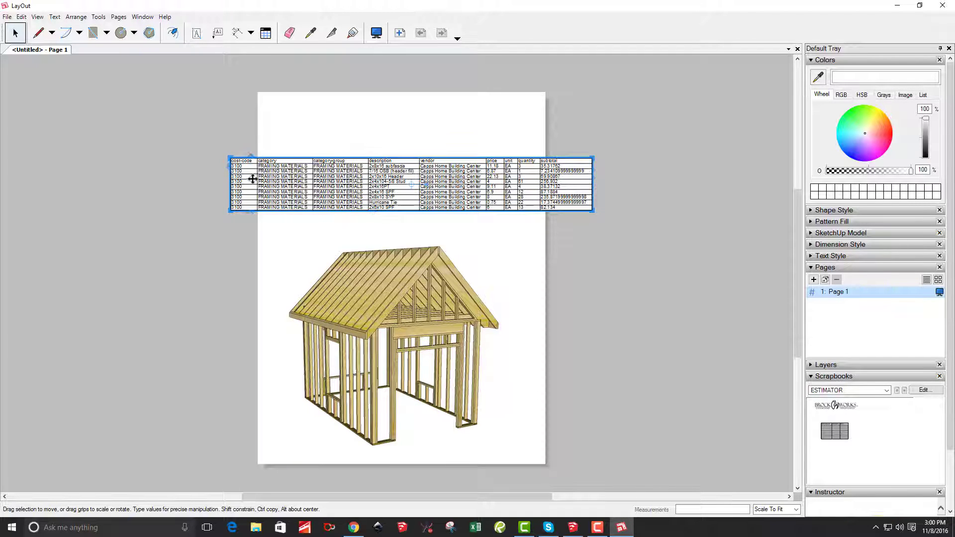
right_click(381, 181)
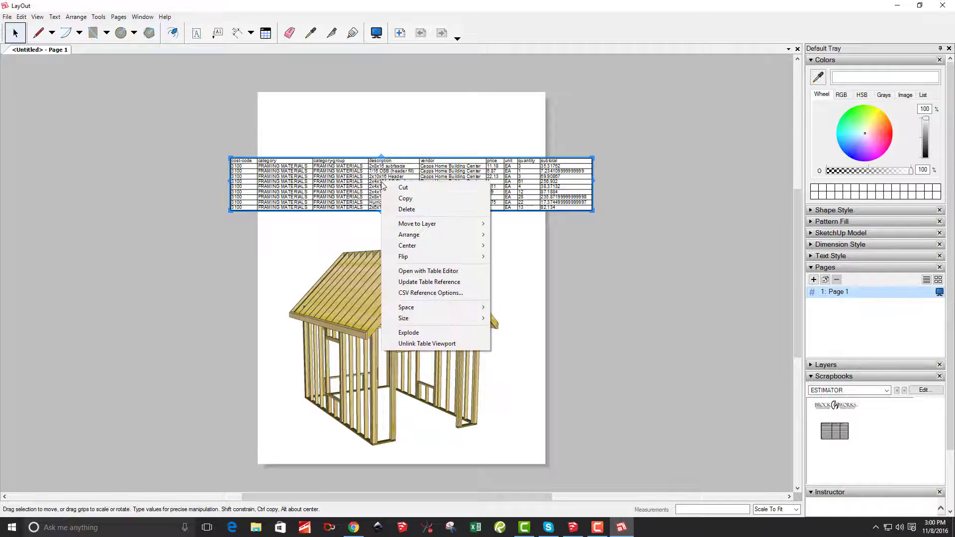
left_click(449, 272)
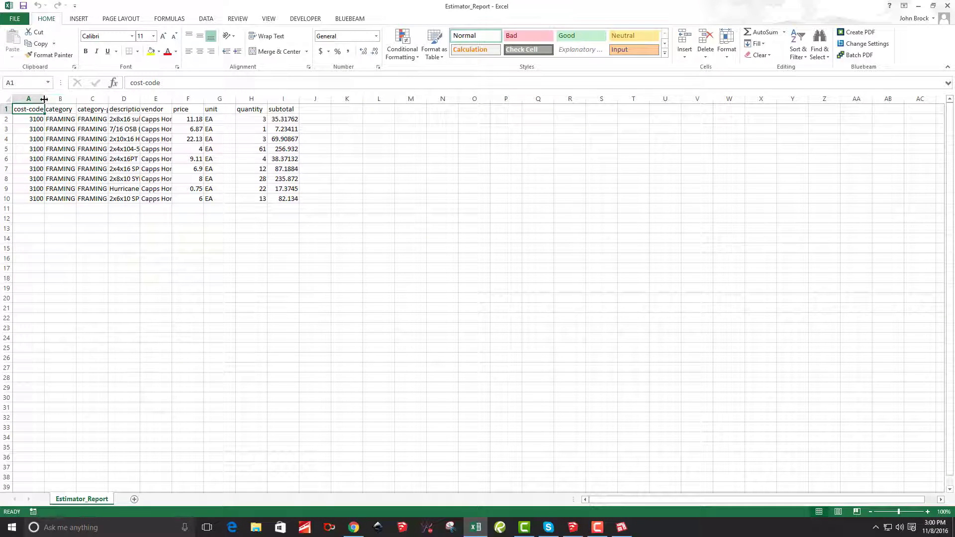
- Delete the unneeded columns A, B, C, E (vendor), F (price) and I (subtotal)
left_click(37, 98)
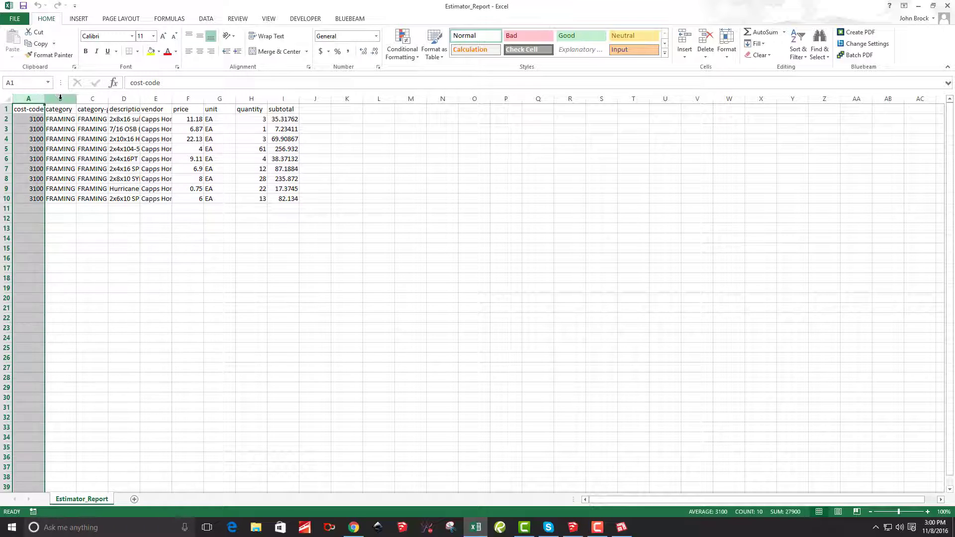
left_click(60, 99, "ctrl")
left_click(92, 98, "ctrl")
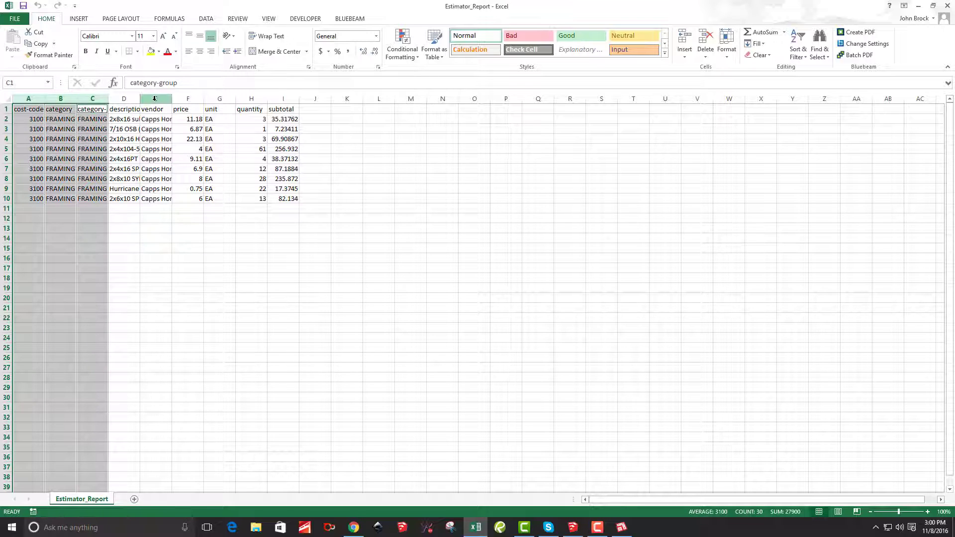
left_click(152, 99, "ctrl")
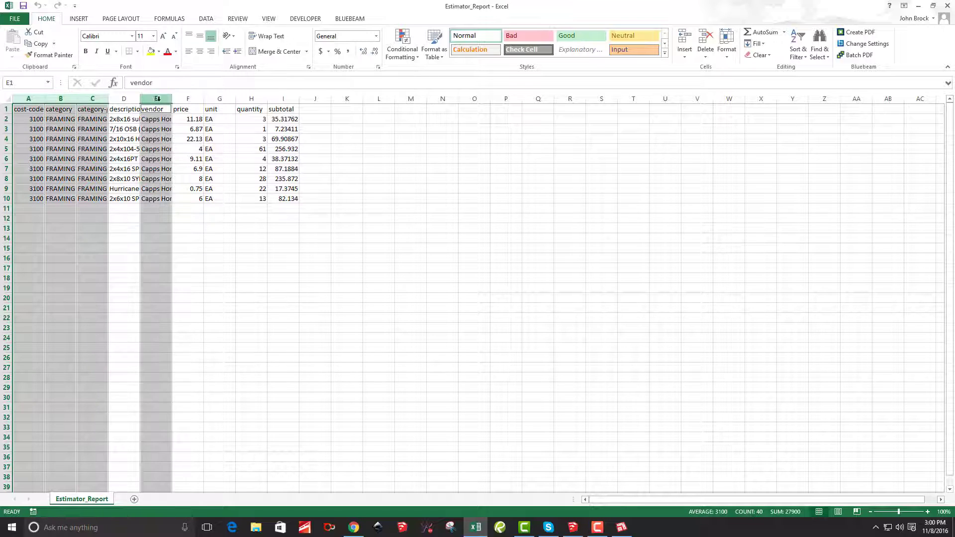
left_click(192, 99, "ctrl")
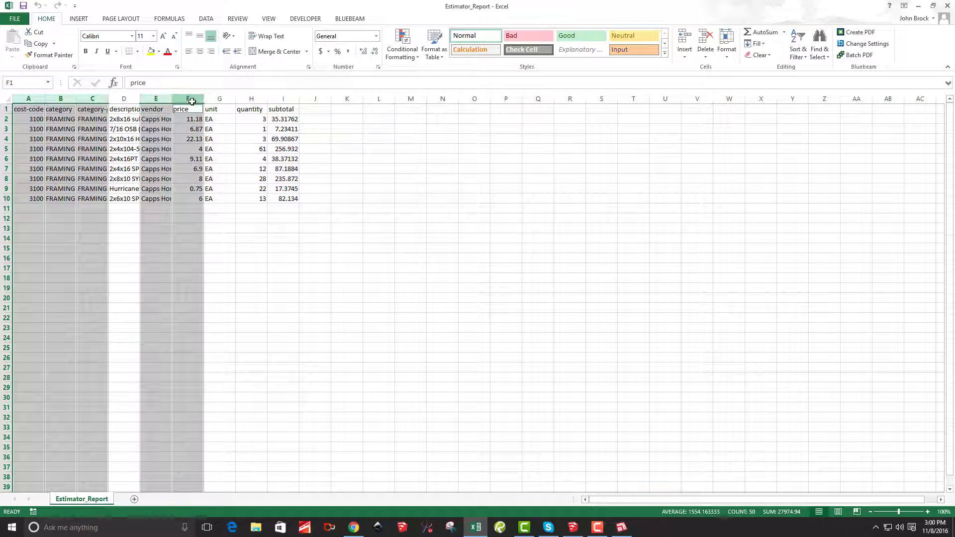
left_click(283, 99, "ctrl")
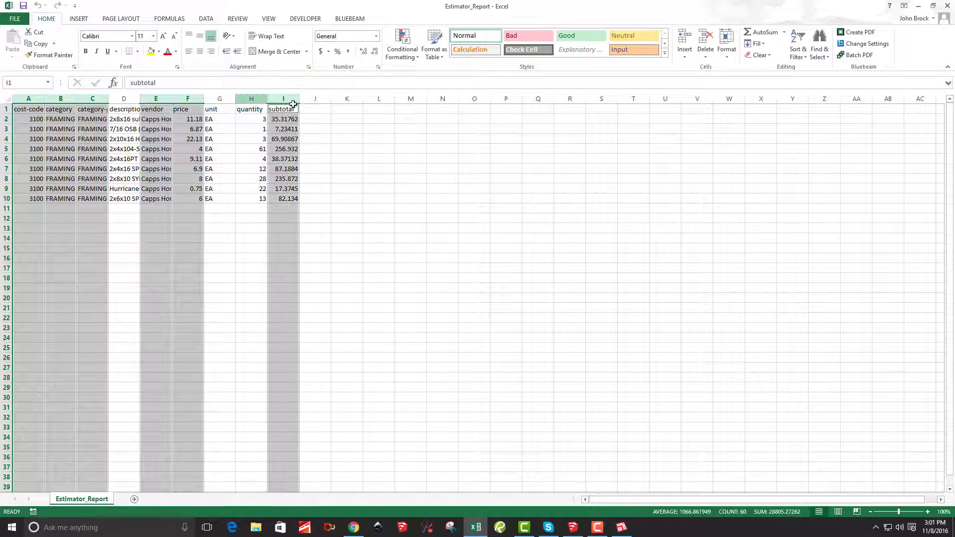
right_click(287, 100)
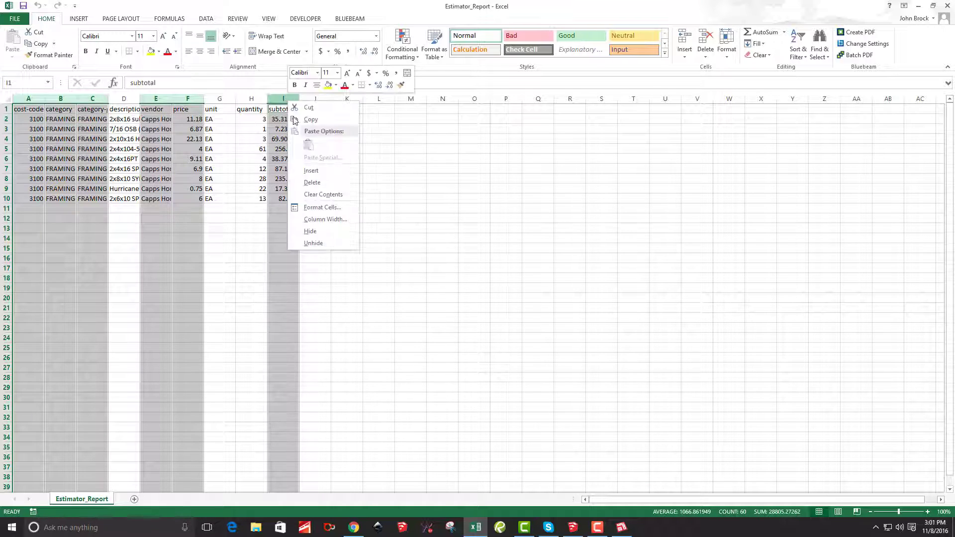
left_click(312, 182)
- Move the unit column so it comes after the quantity column
left_click(76, 238)
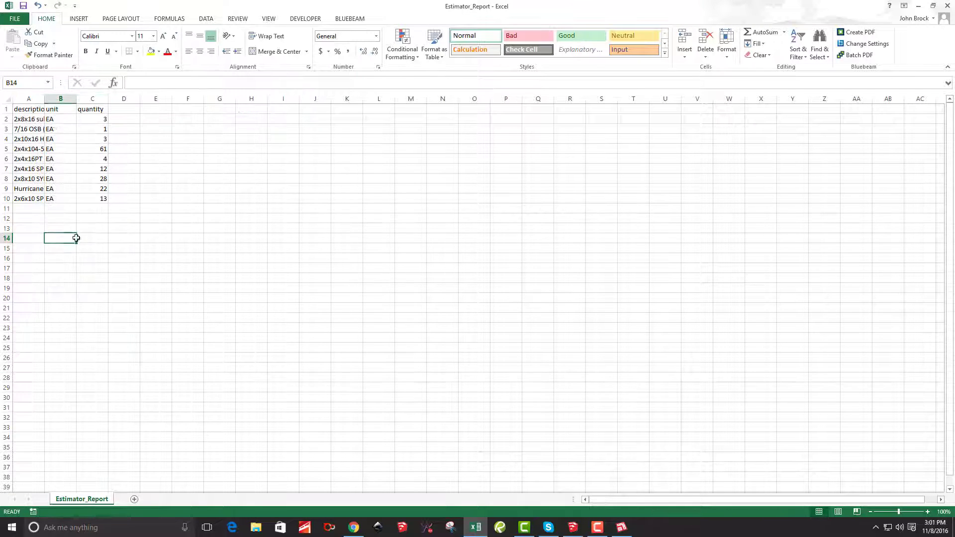
left_click(29, 109)
left_click(59, 109)
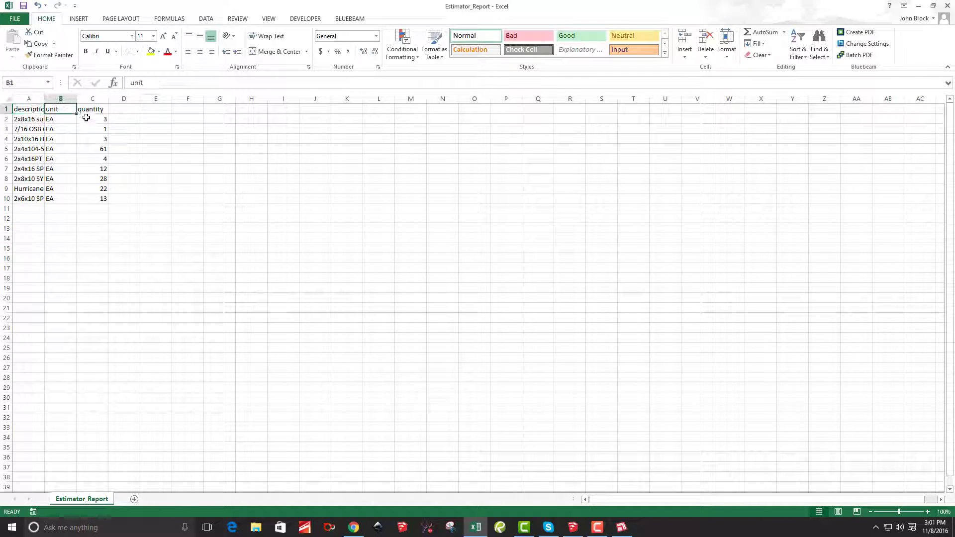
left_click(59, 98)
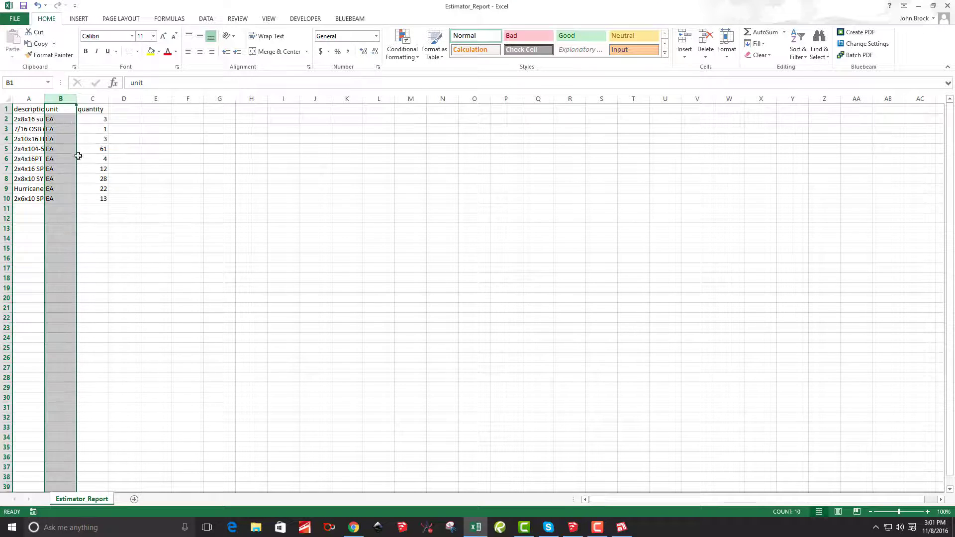
left_click_drag(76, 157, 124, 162, "shift")
left_click(165, 163)
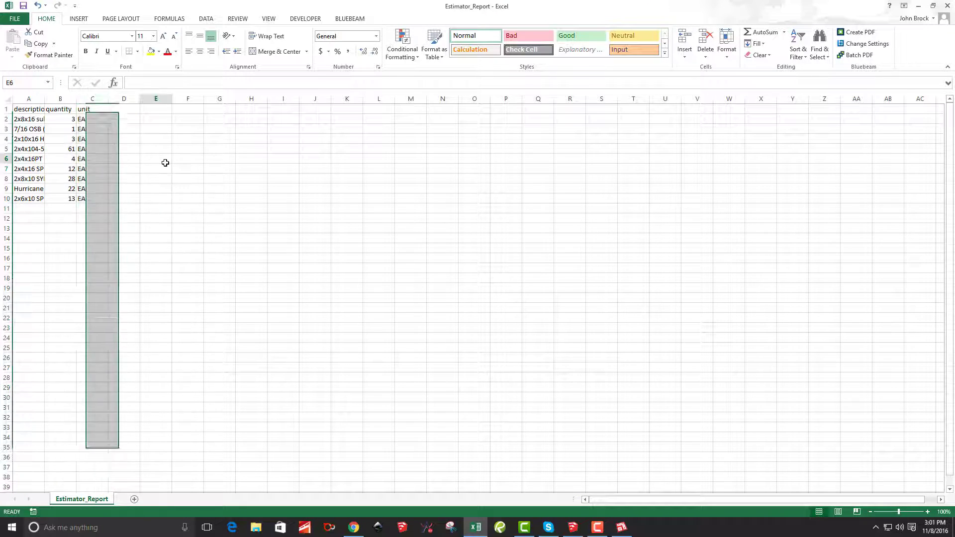
- Retype the A1, B1 and C1 headings as DESCRIPTION, QUANTITY and UNIT
left_click(22, 110)
left_click_drag(168, 82, 72, 80)
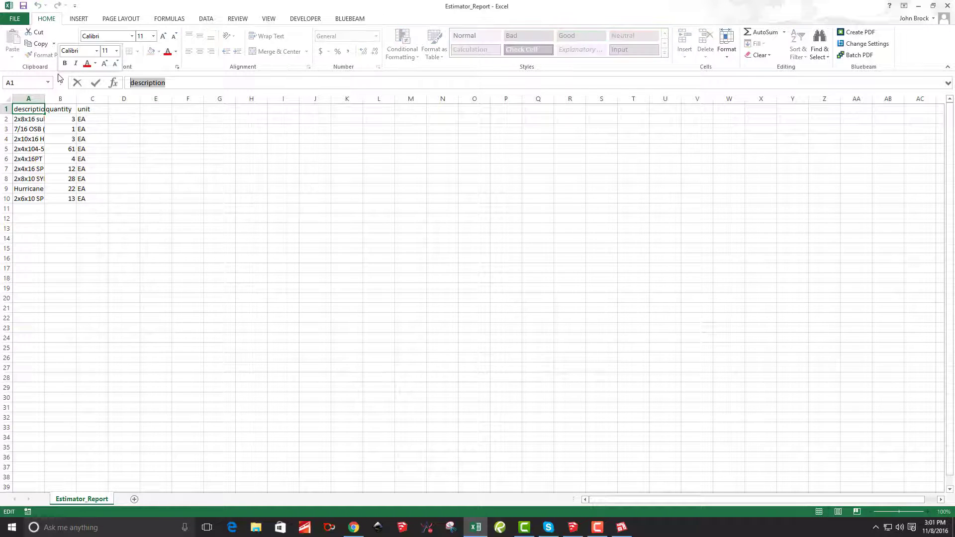
type("DESCRIP")
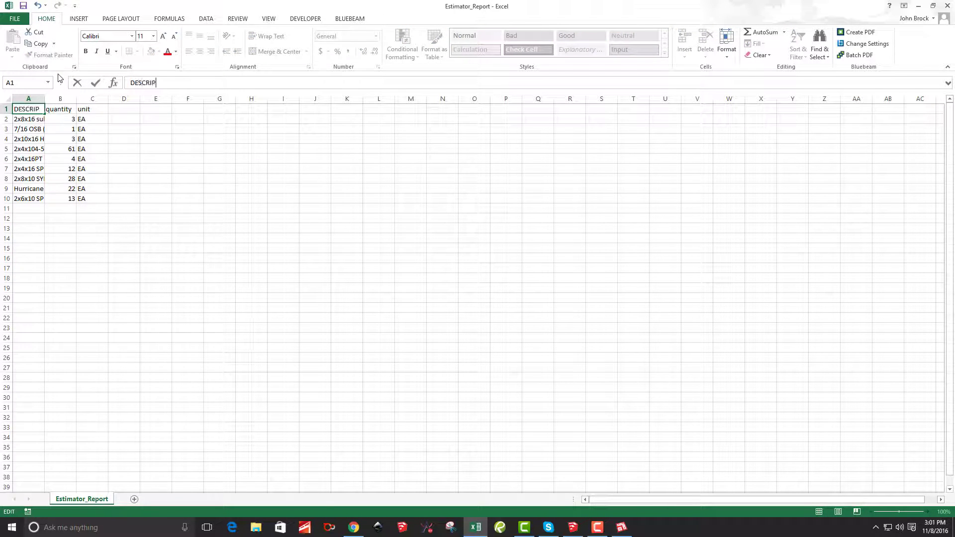
type("TION")
left_click(68, 110)
double_click(164, 87)
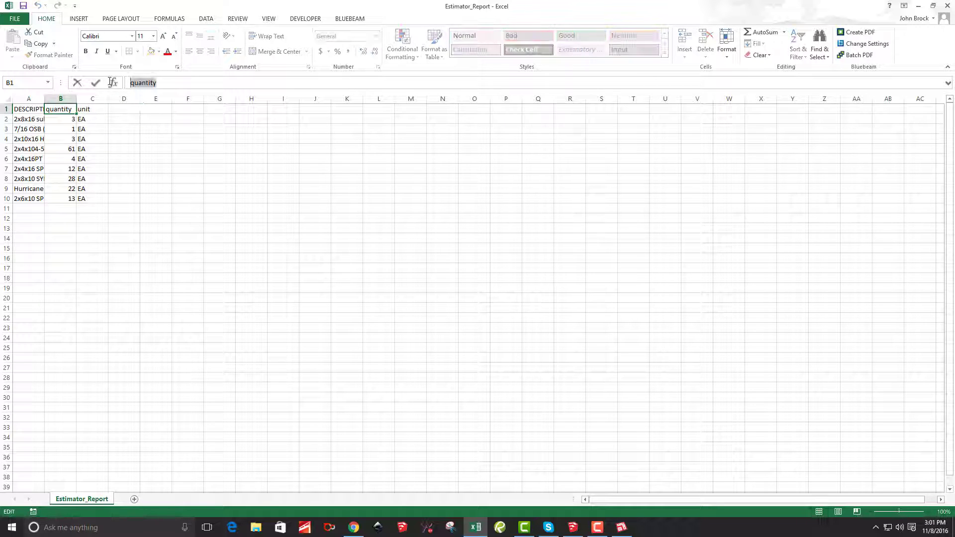
type("QUANTITY")
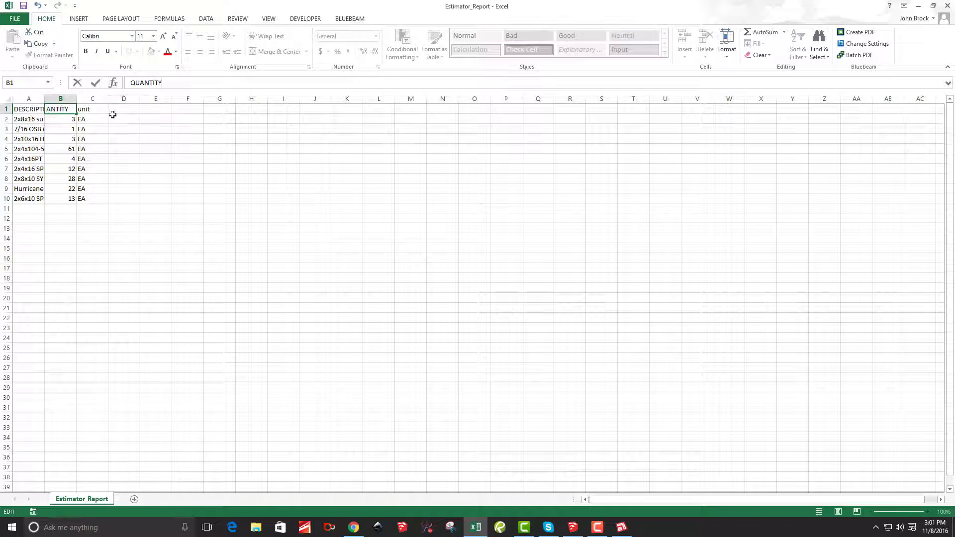
left_click(97, 107)
type("UNIT")
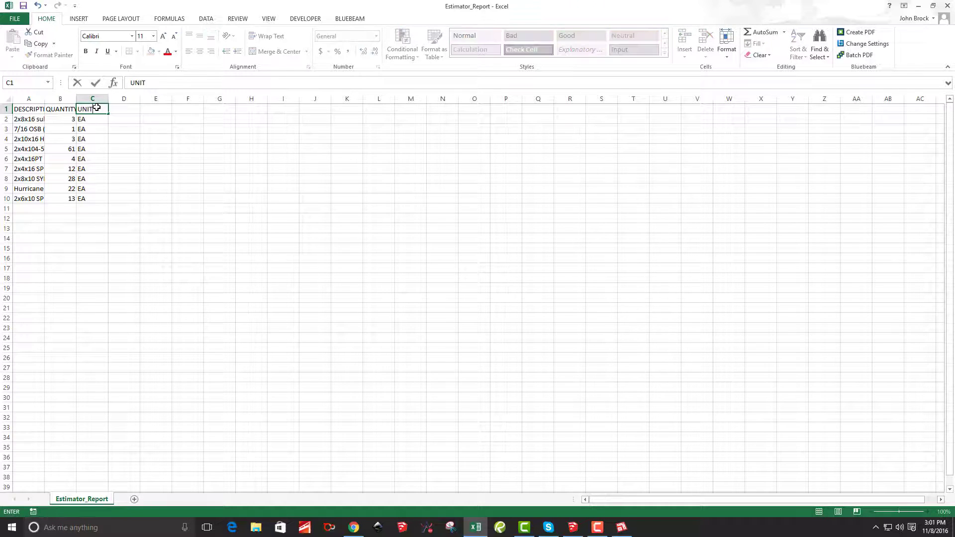
left_click(115, 157)
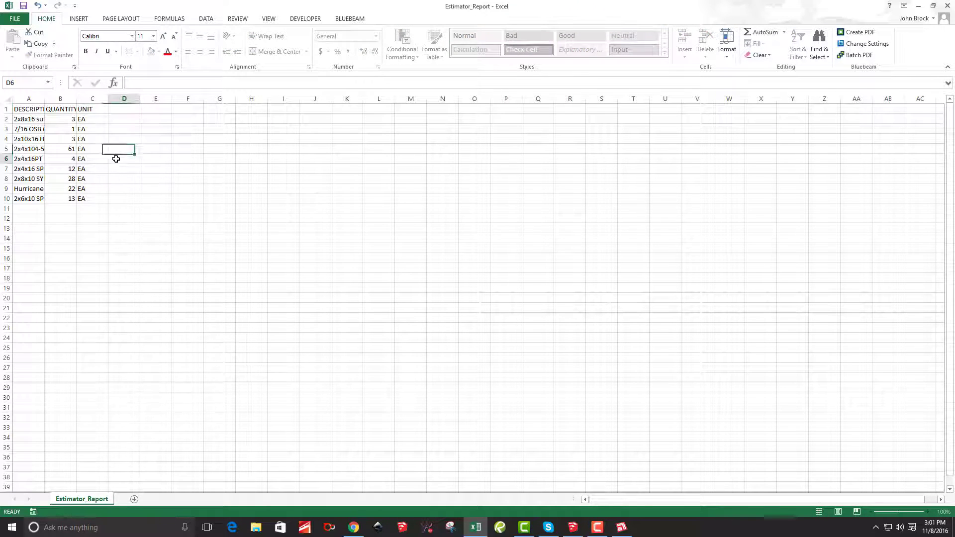
- Save the sheet over Estimator_Report.csv, keeping CSV format, and close Excel
left_click(23, 5)
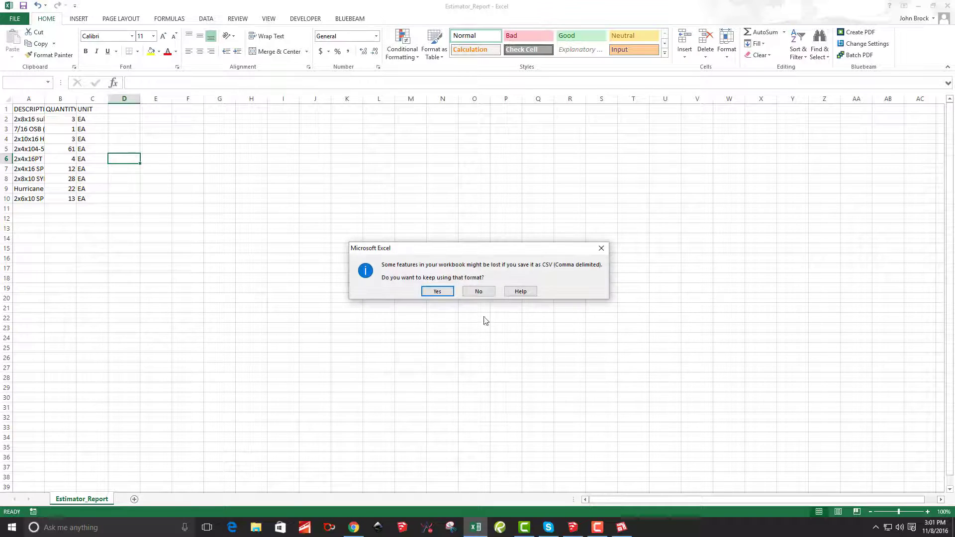
left_click(437, 292)
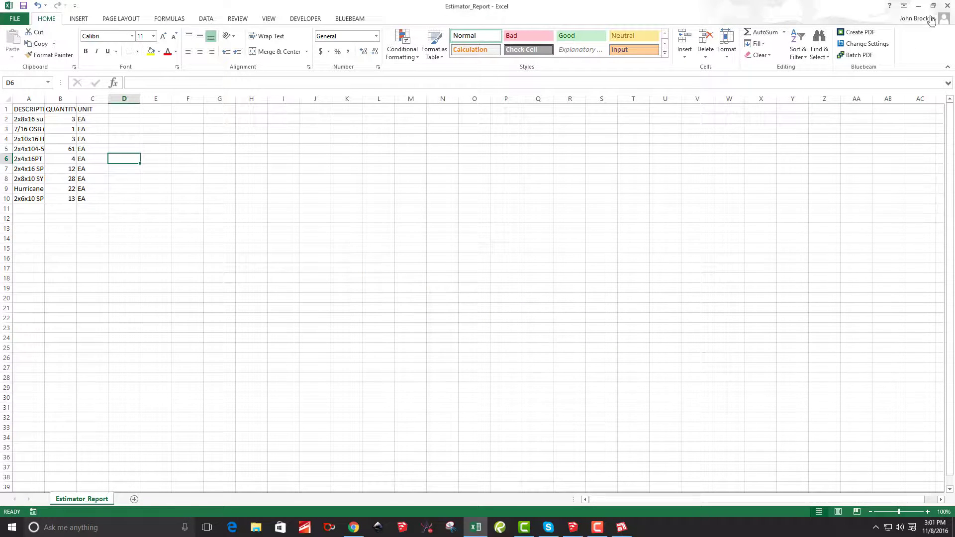
left_click(947, 6)
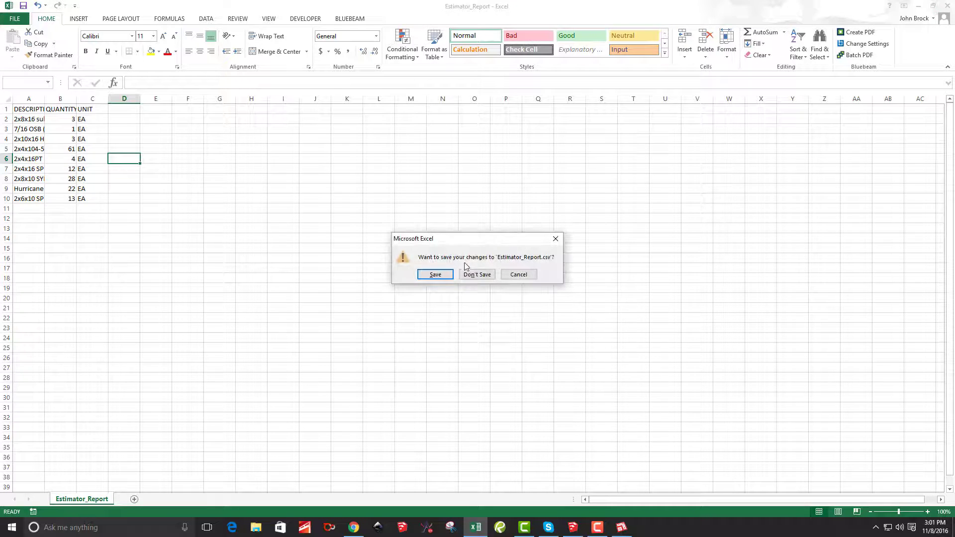
left_click(434, 275)
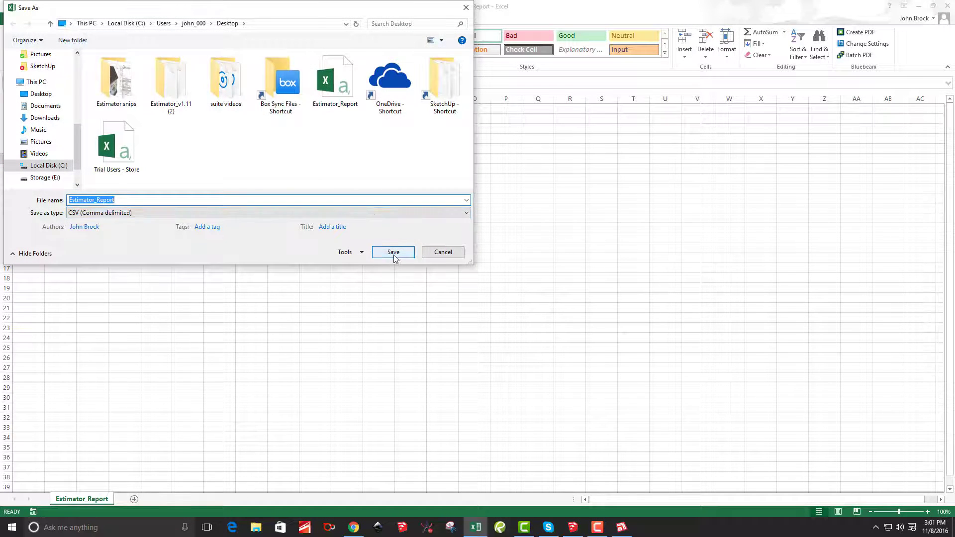
left_click(394, 254)
left_click(507, 267)
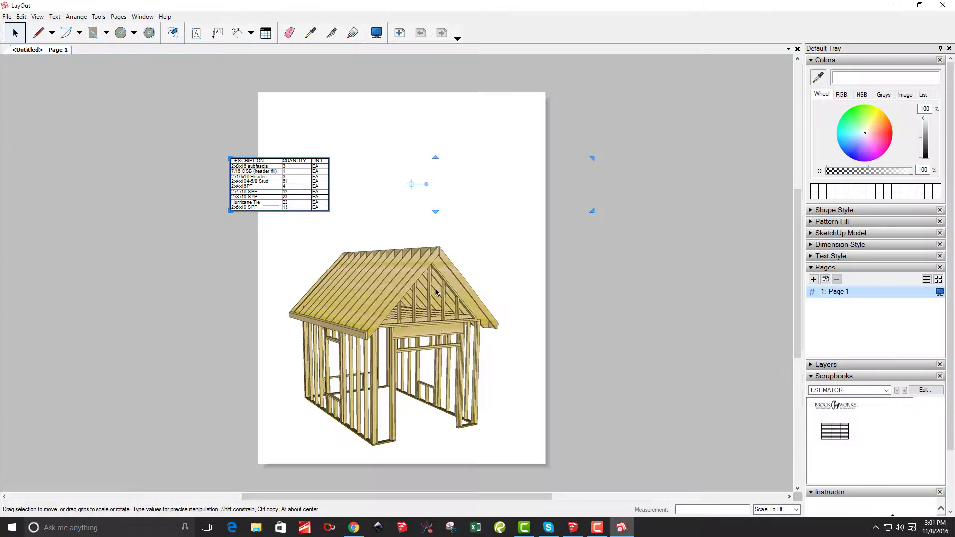
- Center the materials table above the shed and add the BROCK WORKS logo at the page top
left_click_drag(298, 191, 445, 204)
left_click(507, 231)
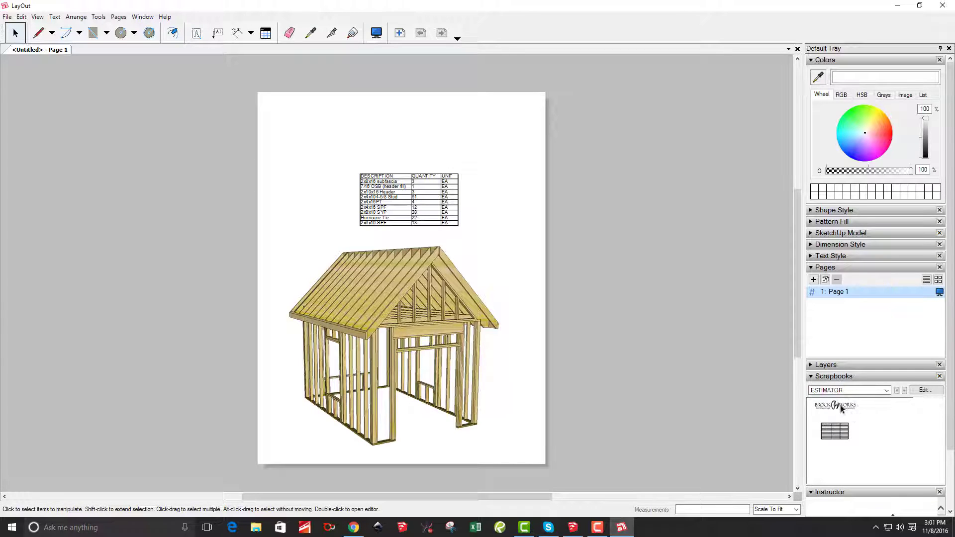
left_click_drag(844, 405, 438, 130)
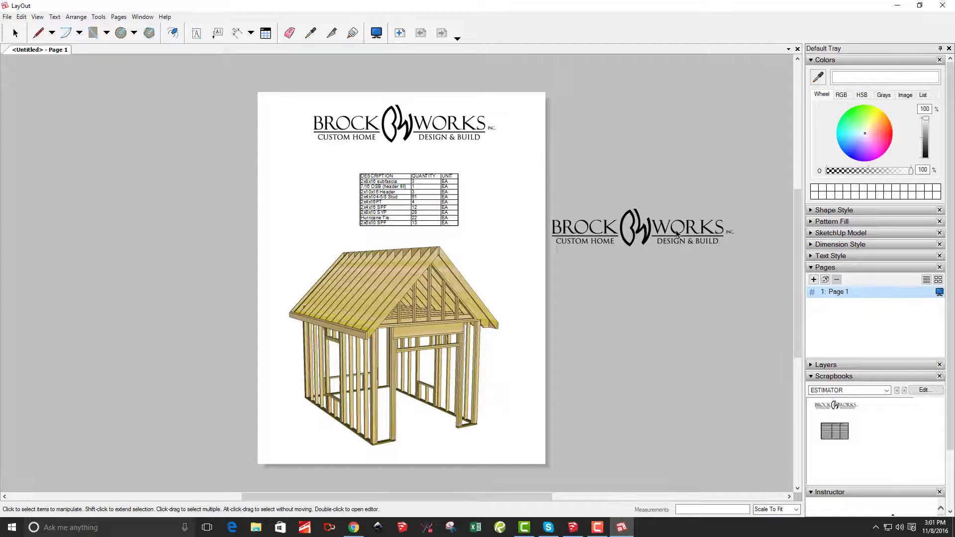
key("space")
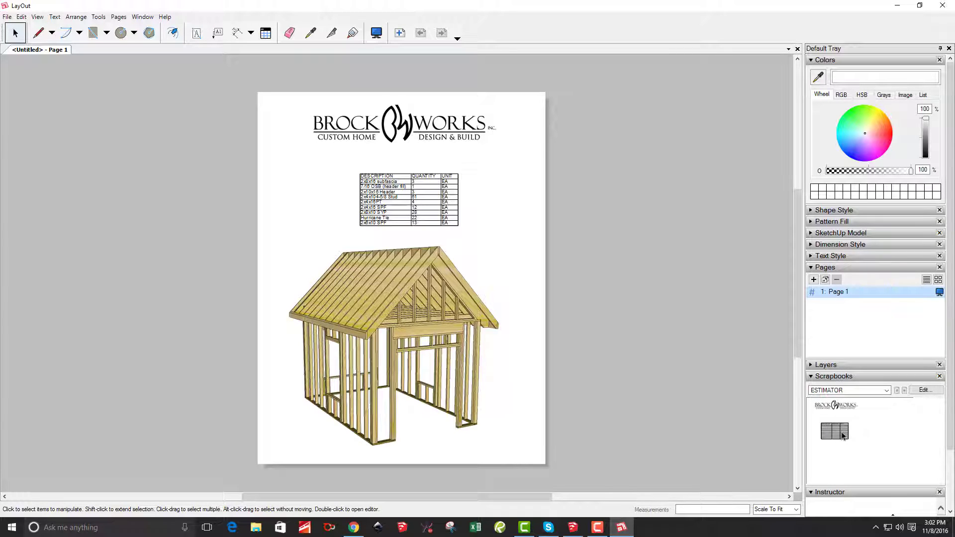
- Copy the ESTIMATOR scrapbook table's bold-header bordered style onto the materials table
left_click_drag(841, 436, 518, 198)
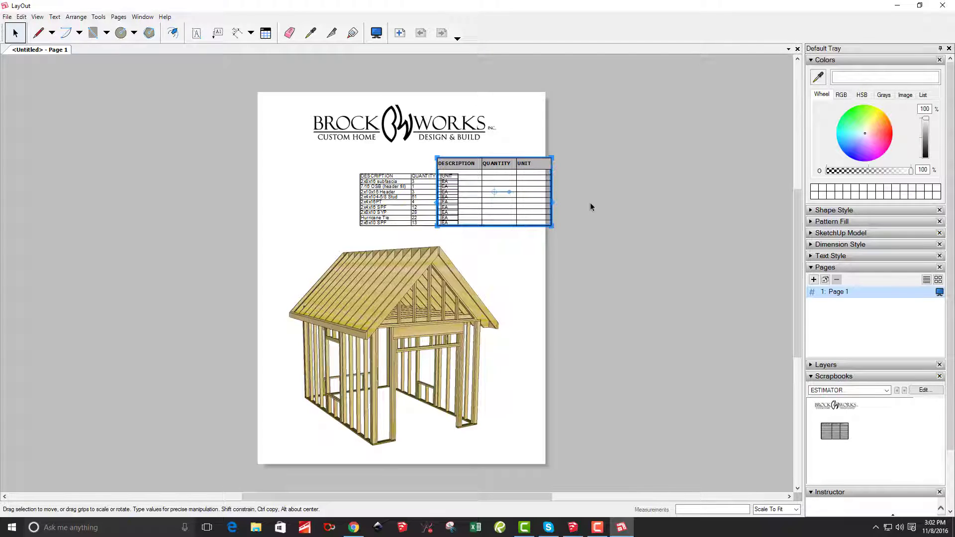
key("Delete")
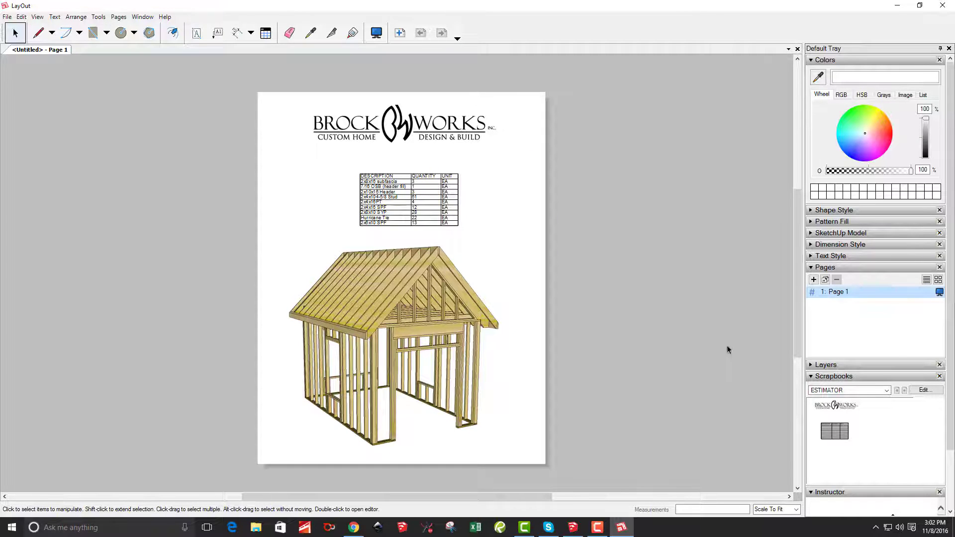
left_click(311, 33)
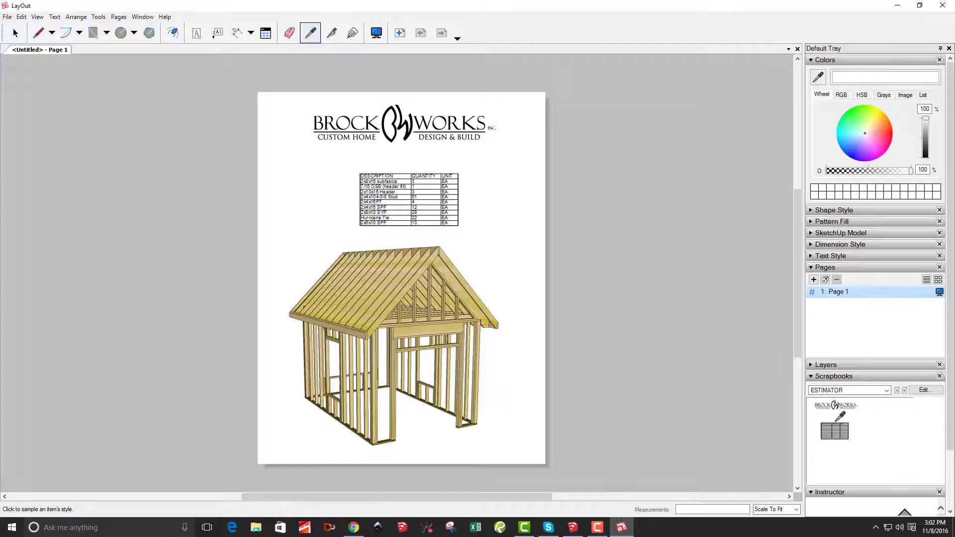
left_click(836, 423)
left_click(423, 194)
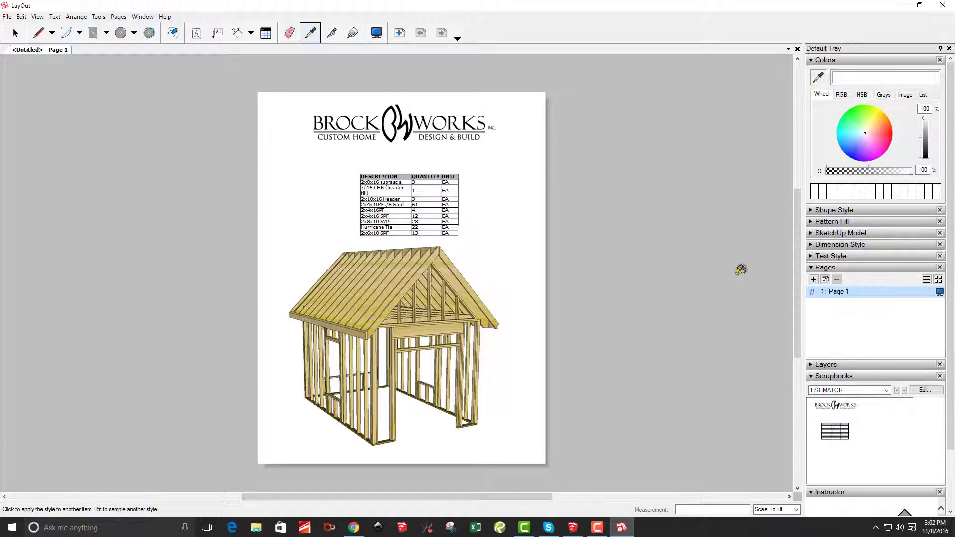
key("space")
- Widen the materials table and move it up just below the logo
left_click(454, 218)
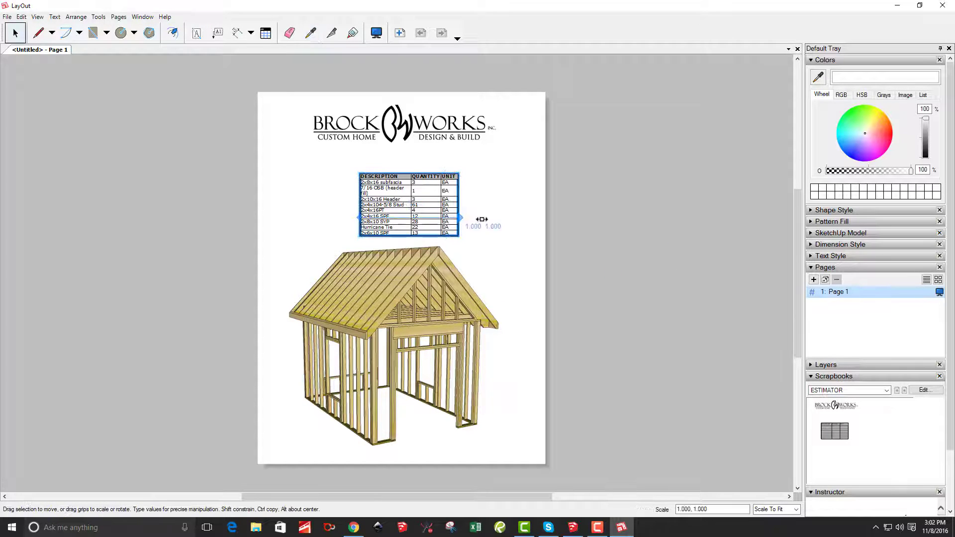
left_click_drag(481, 219, 503, 224)
left_click_drag(421, 205, 395, 199)
left_click(634, 234)
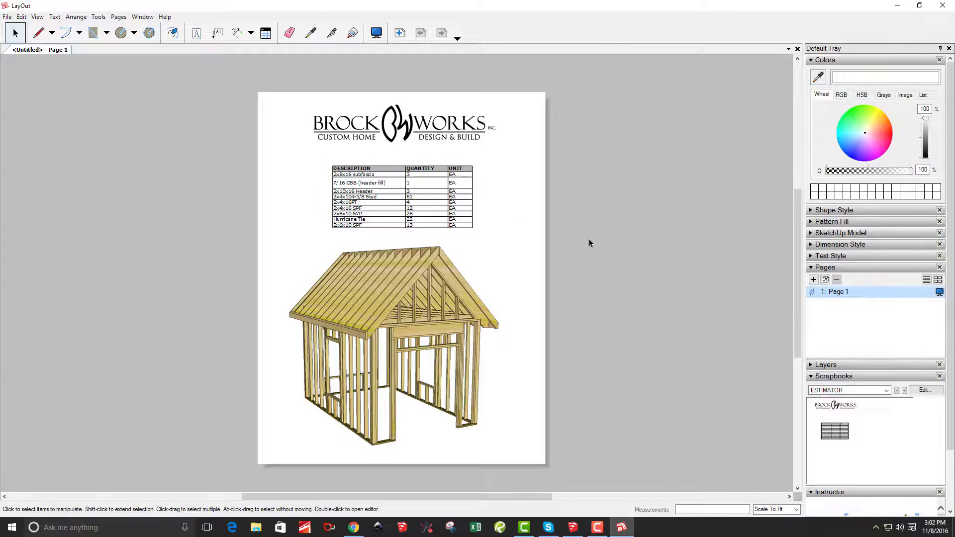
- Drag the 7/16 OSB (header fill) row border up to match the other row heights
double_click(375, 197)
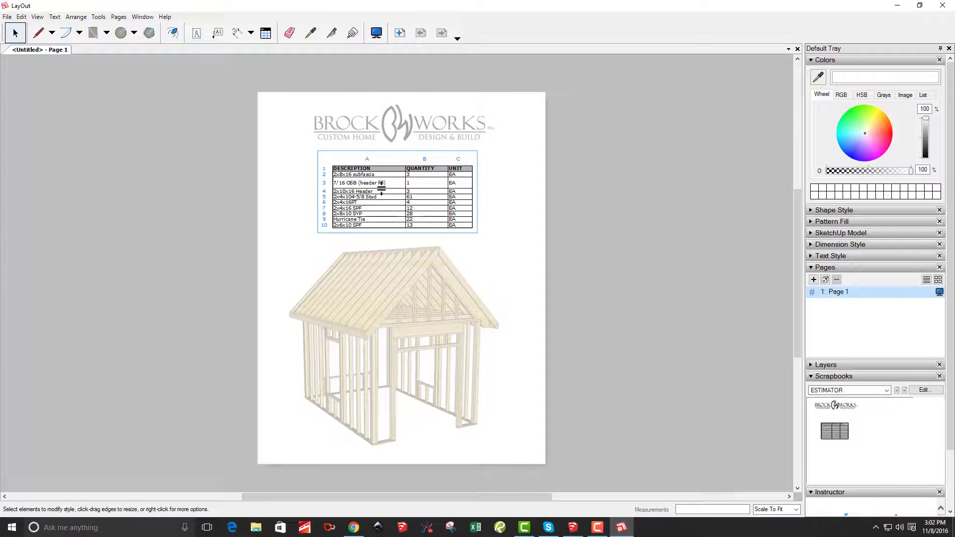
left_click_drag(382, 189, 381, 185)
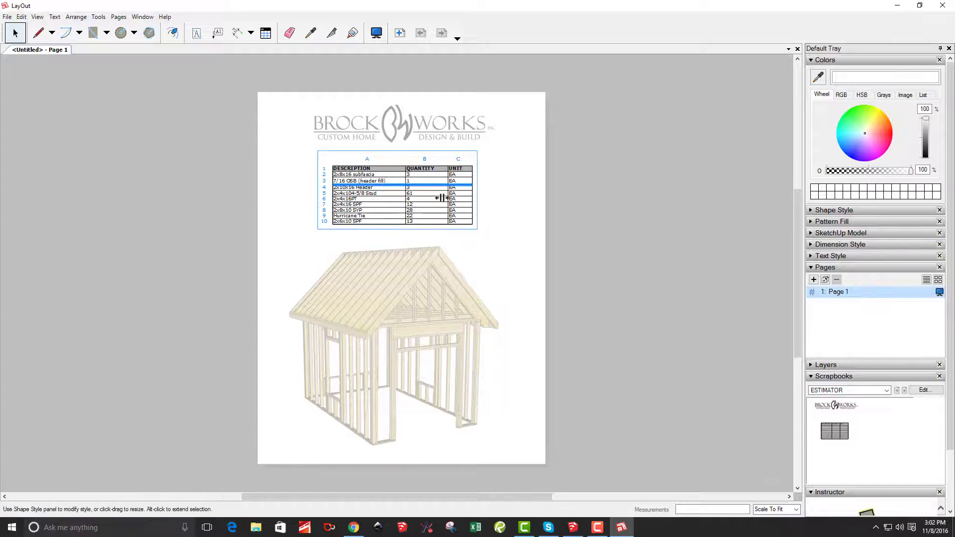
left_click(629, 235)
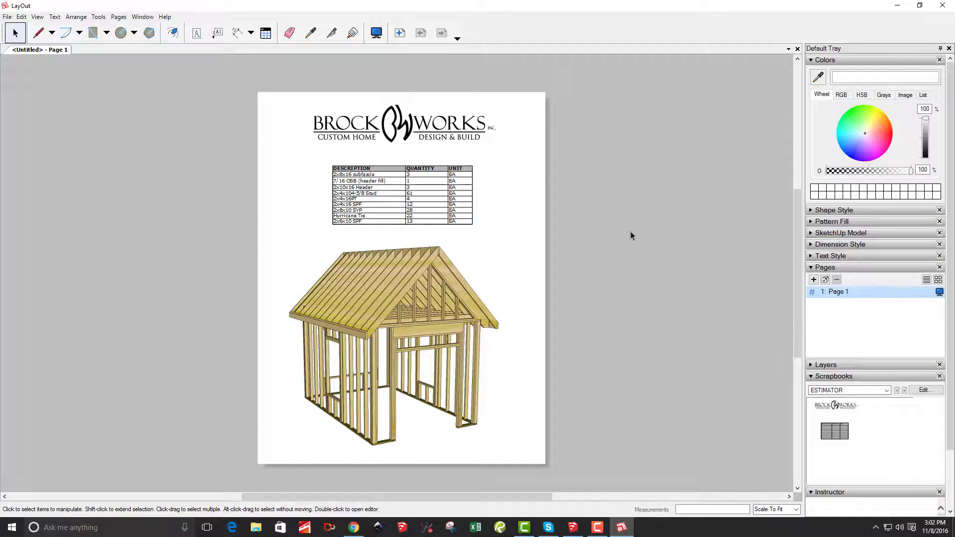